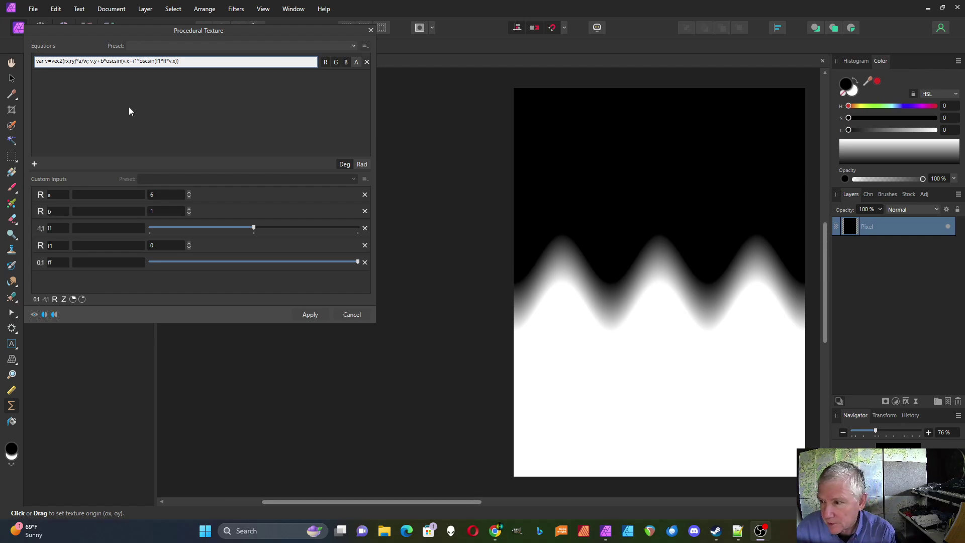
Switch to Notepad++, position its window below the equation and highlight the modulation term +i1*oscsin(f1*ff*v.x) in the FM Oscillator notes
key(alt+Tab)
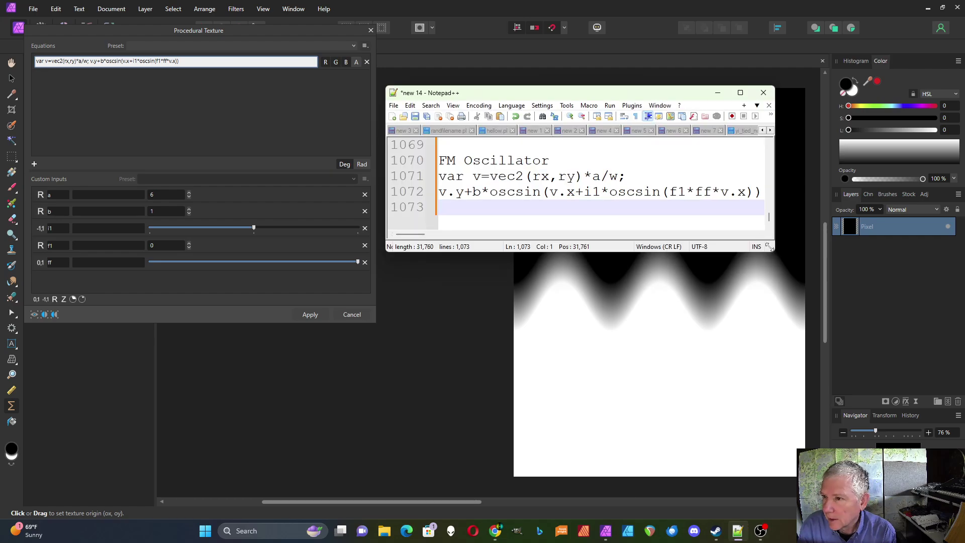
mouse_move(770, 246)
mouse_down()
mouse_move(770, 266)
mouse_move(772, 254)
mouse_up()
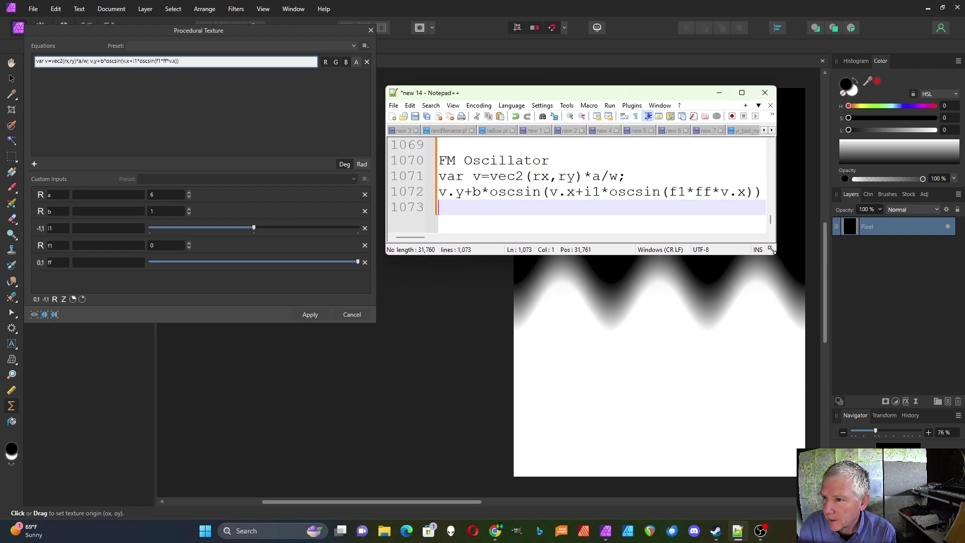
drag(634, 100, 389, 255)
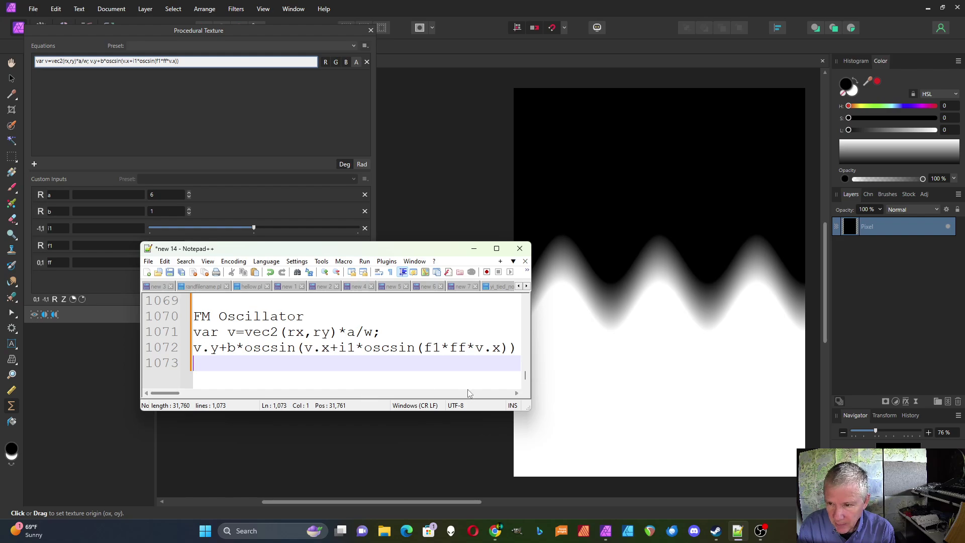
drag(524, 406, 539, 413)
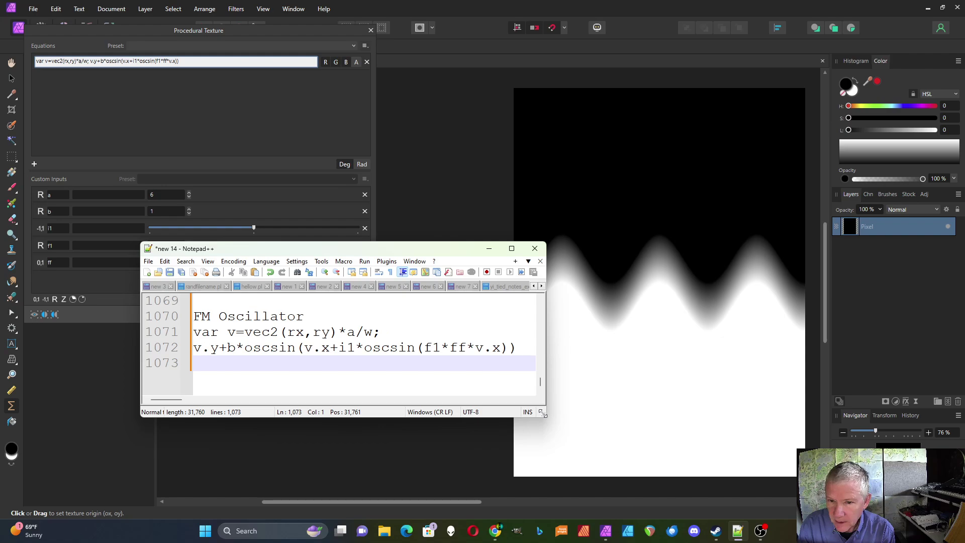
drag(330, 347, 507, 348)
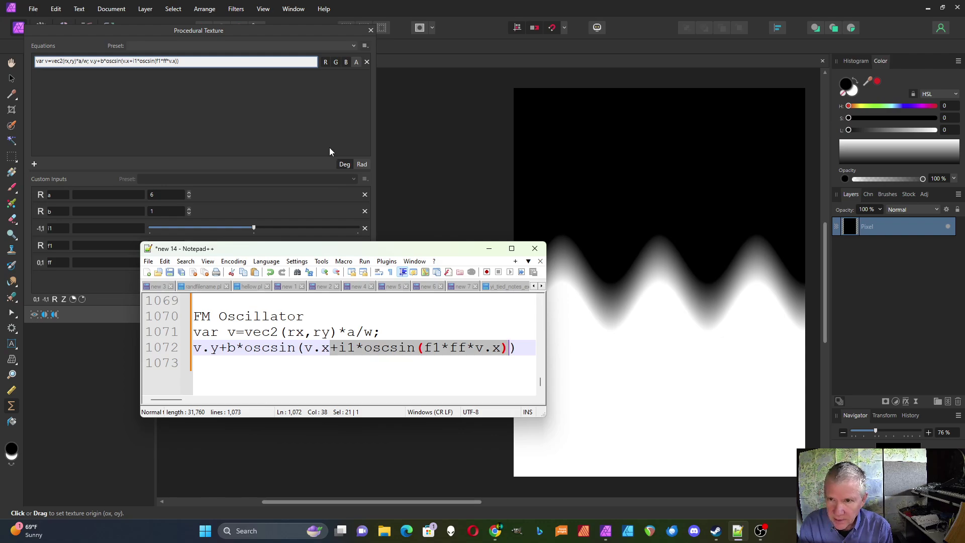
Switch back to Affinity Photo and sweep the i1 input between 0 and 1, trying f1 at 1 and 2 before returning it to 1
click(268, 111)
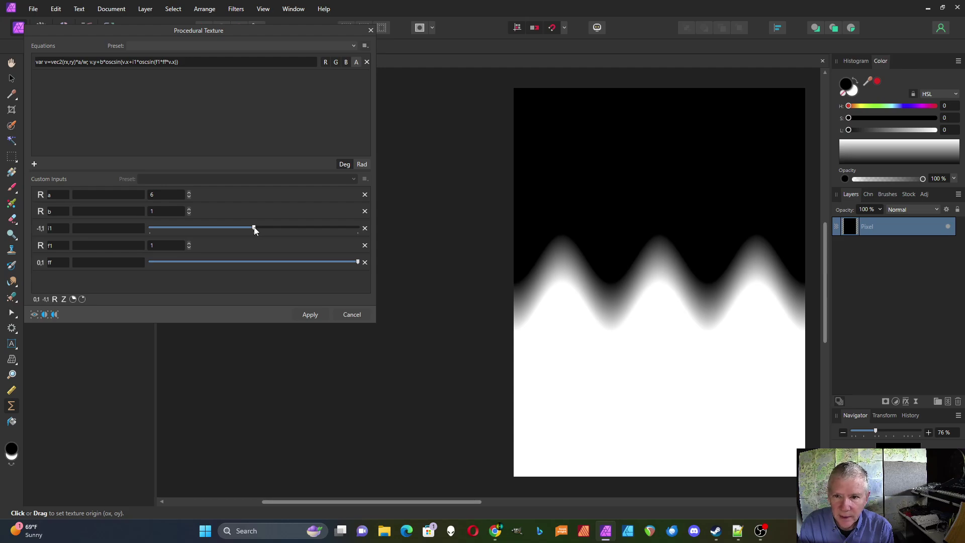
drag(254, 227, 293, 237)
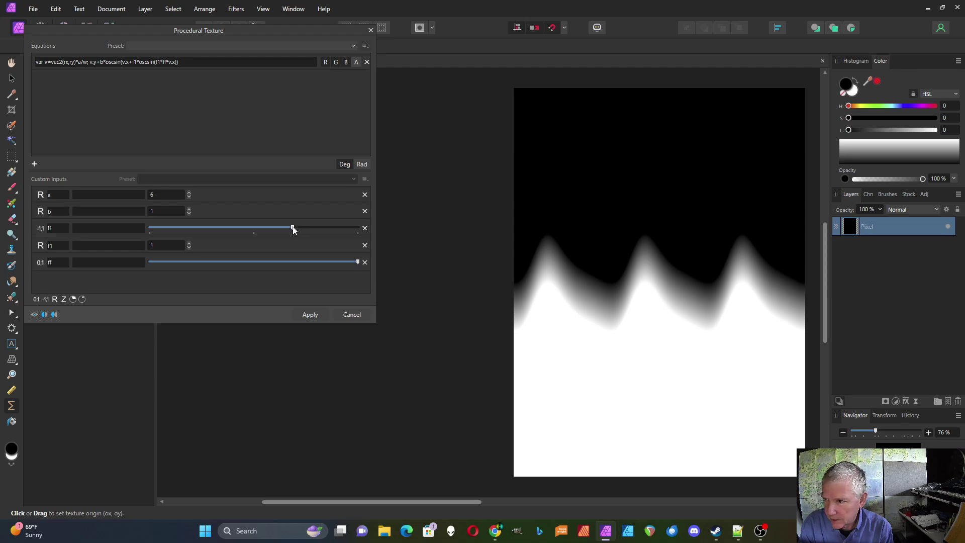
drag(292, 229, 308, 232)
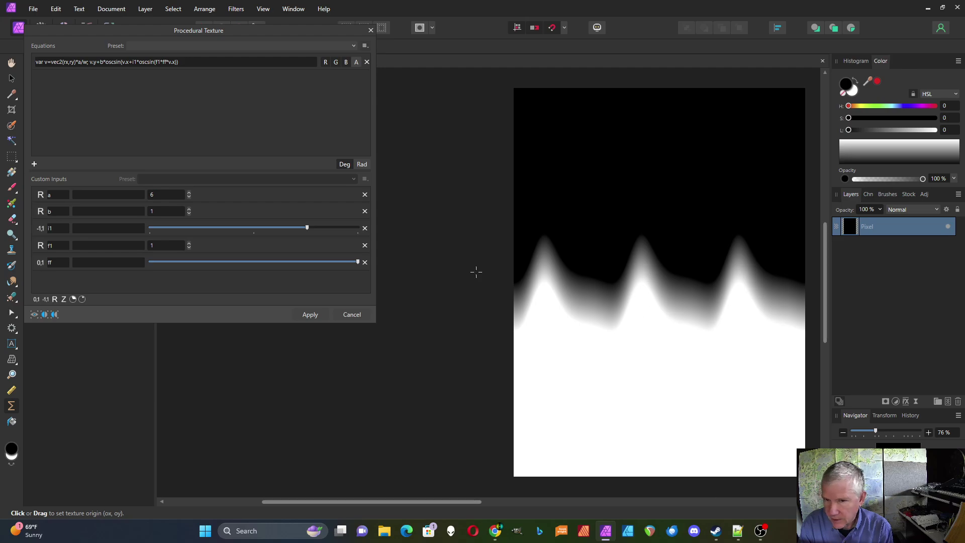
drag(308, 229, 366, 234)
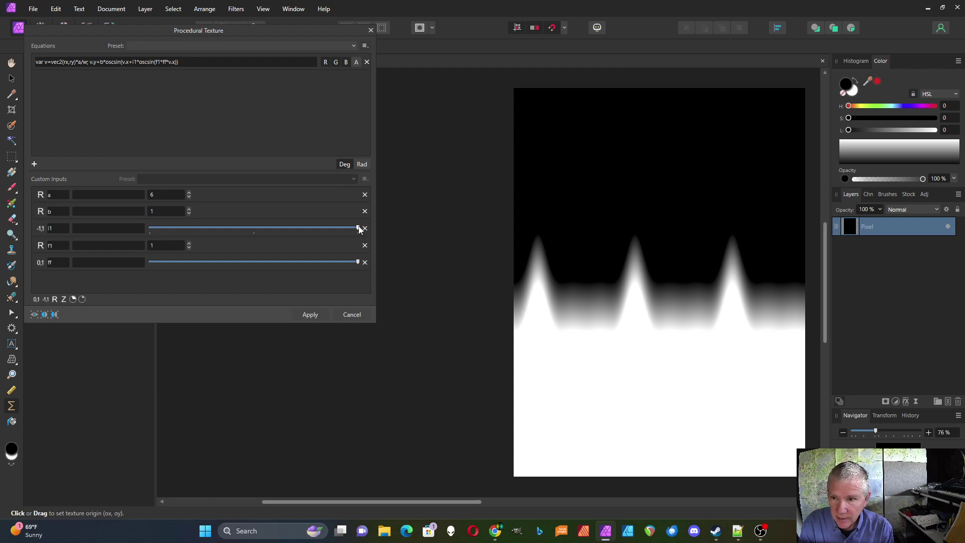
drag(357, 228, 255, 234)
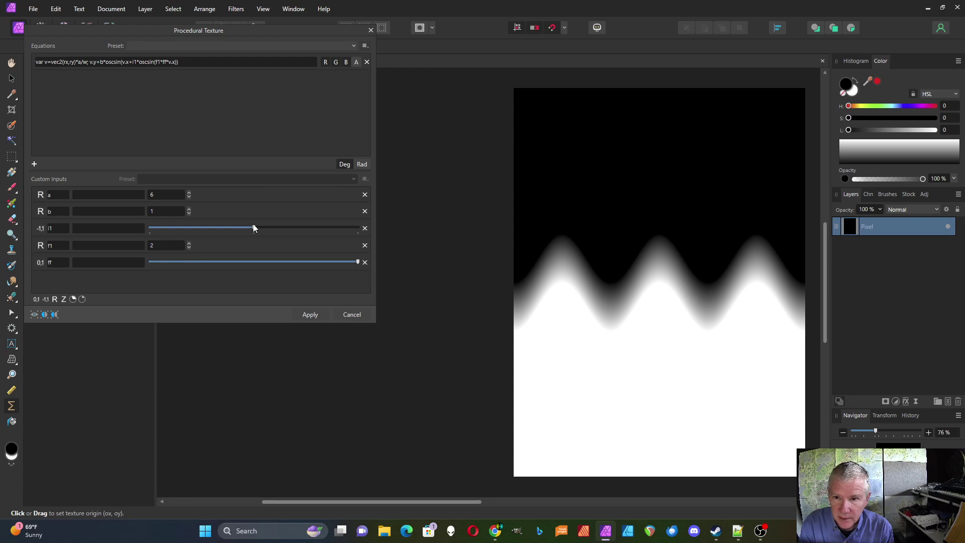
mouse_move(253, 228)
mouse_down()
mouse_move(345, 234)
mouse_move(253, 240)
mouse_up()
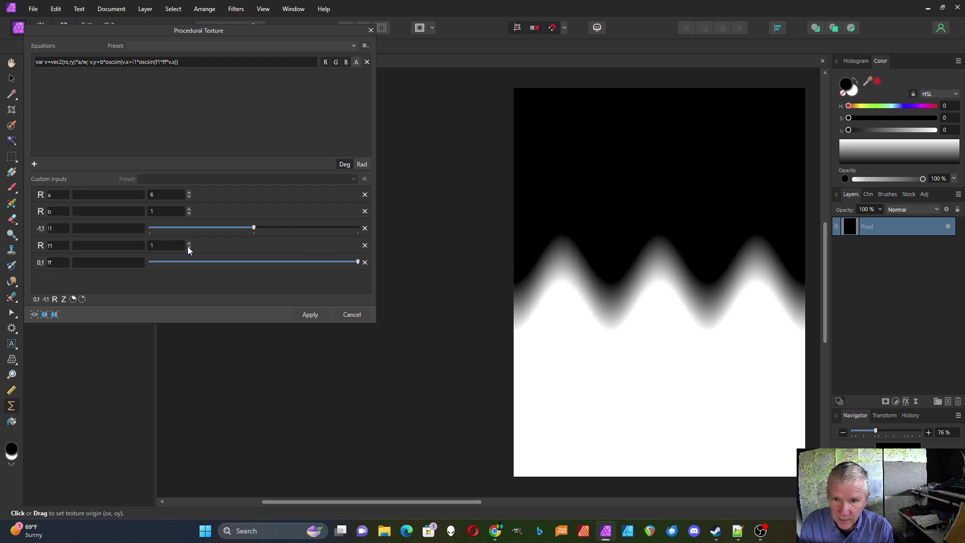
Set the procedural texture inputs to i1 about 0.7, ff about 0.8, a 55 and b 6
drag(253, 230, 327, 228)
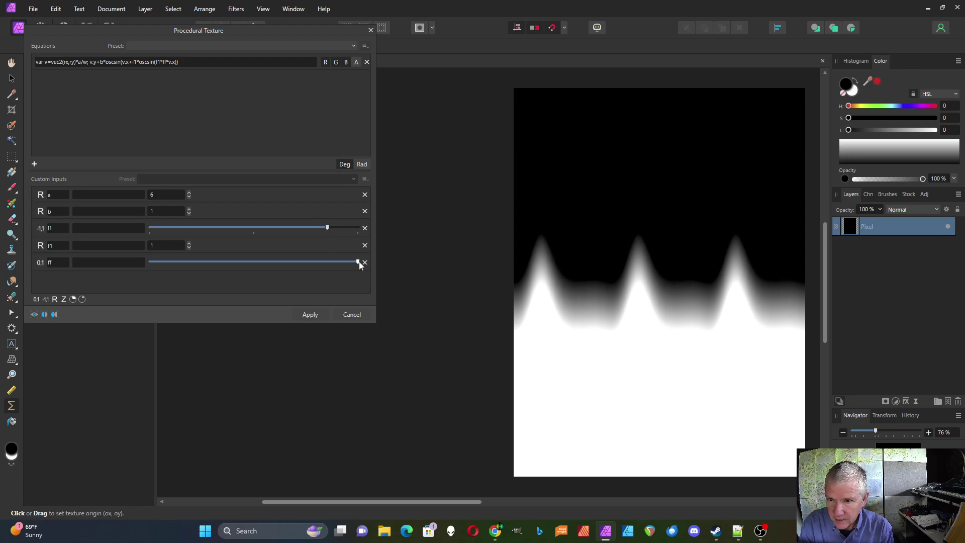
drag(357, 262, 322, 262)
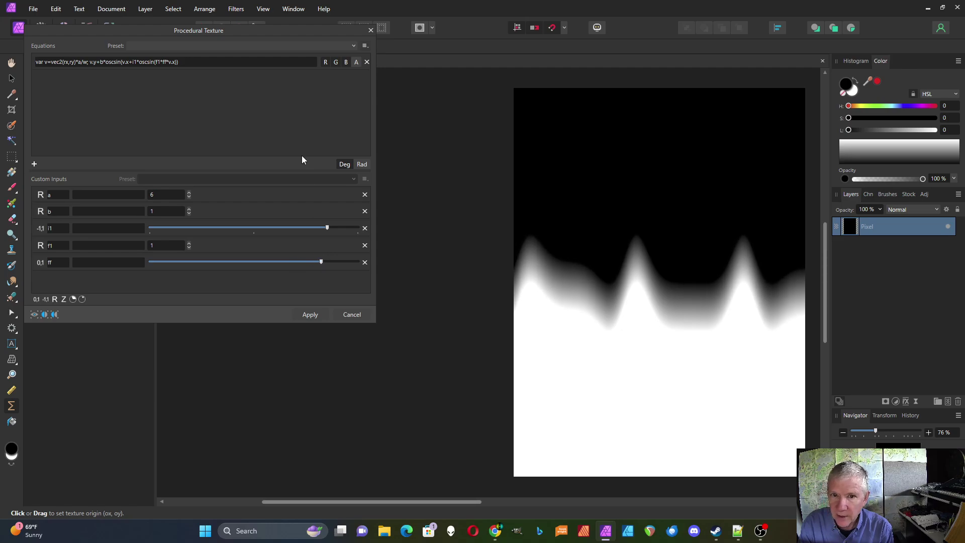
click(189, 193)
click(189, 192)
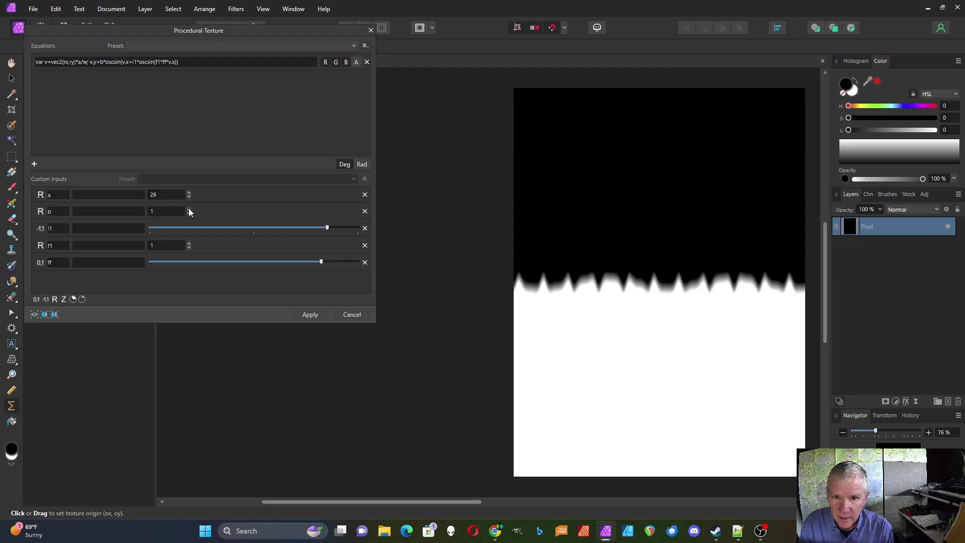
click(189, 208)
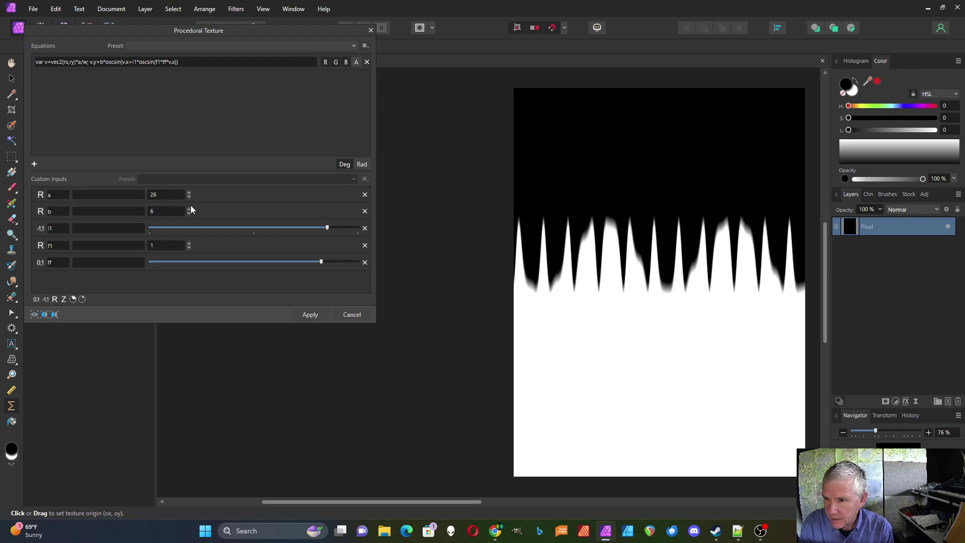
click(189, 192)
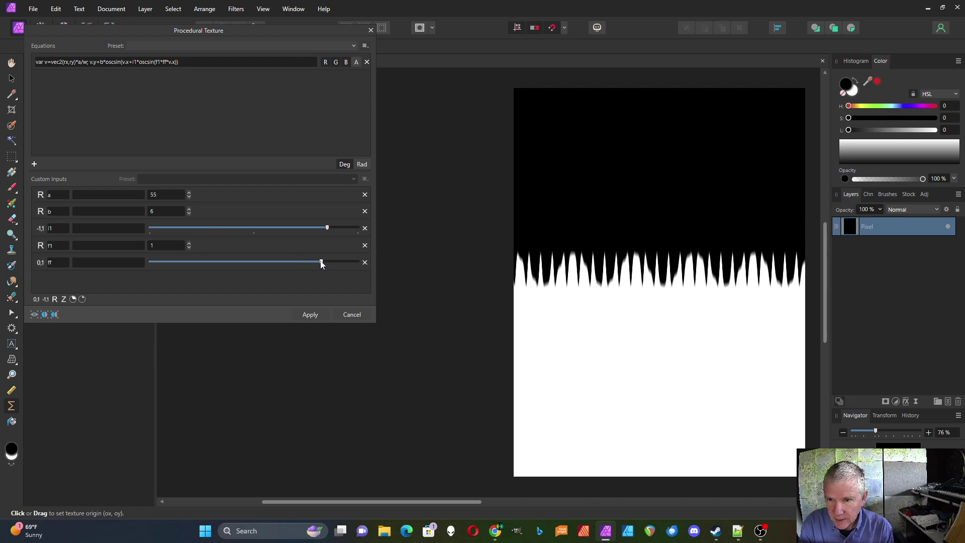
Sweep the fine frequency input ff up and down to compare the modulated wave shapes
drag(321, 262, 354, 267)
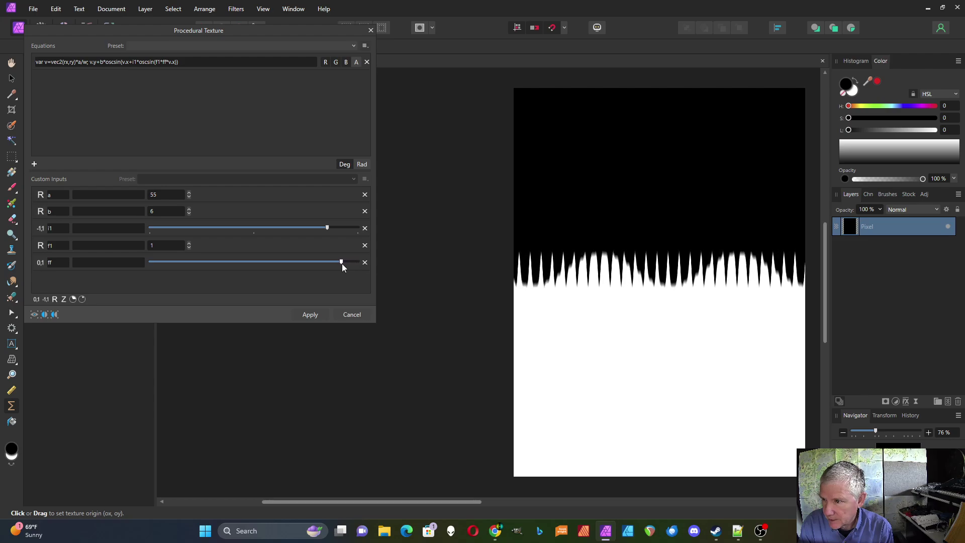
drag(316, 264, 249, 258)
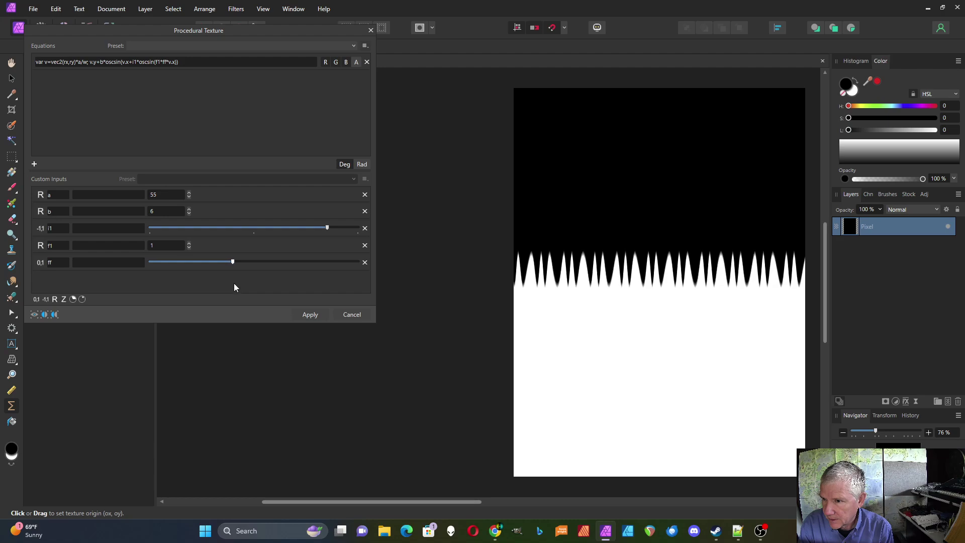
drag(254, 288, 290, 289)
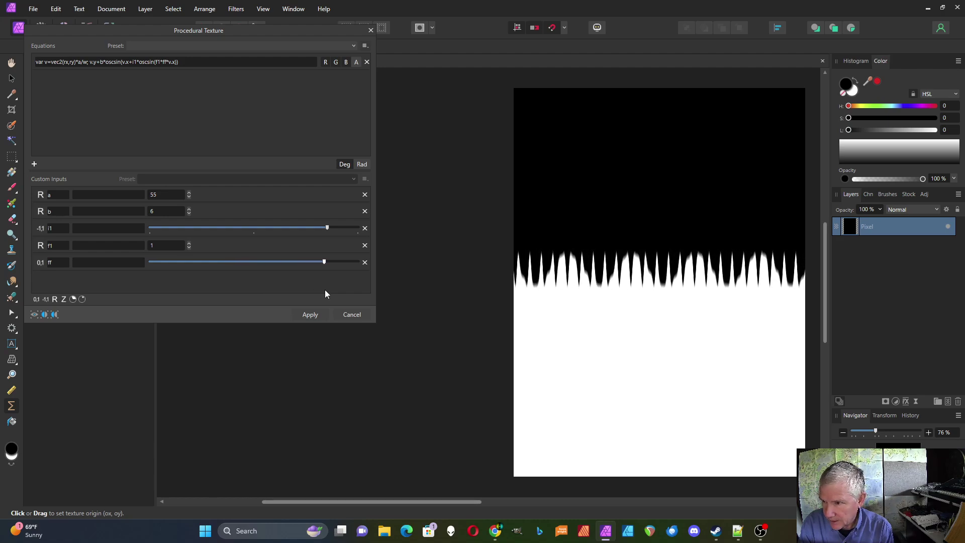
drag(341, 293, 320, 296)
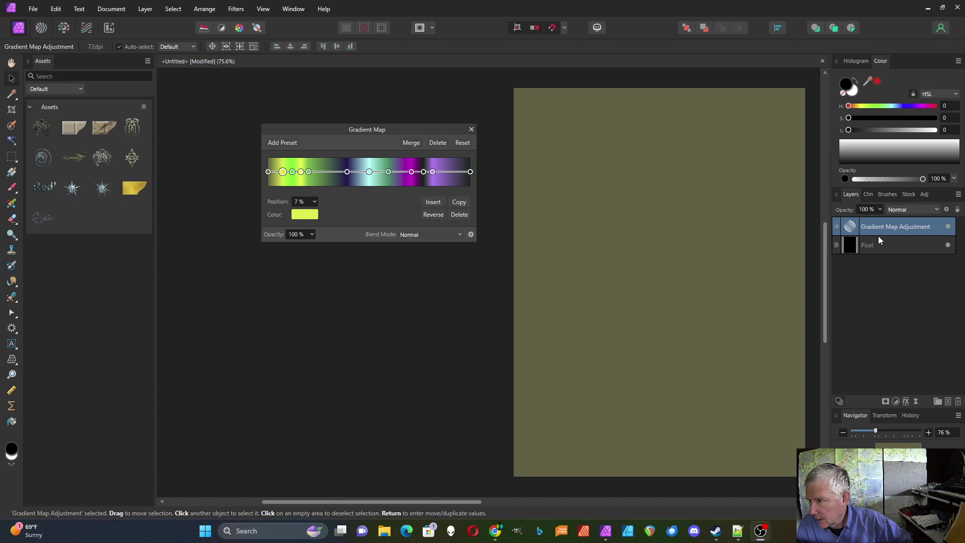
Add a live Procedural Texture filter to the Pixel layer under the gradient map and load the FM preset
click(851, 245)
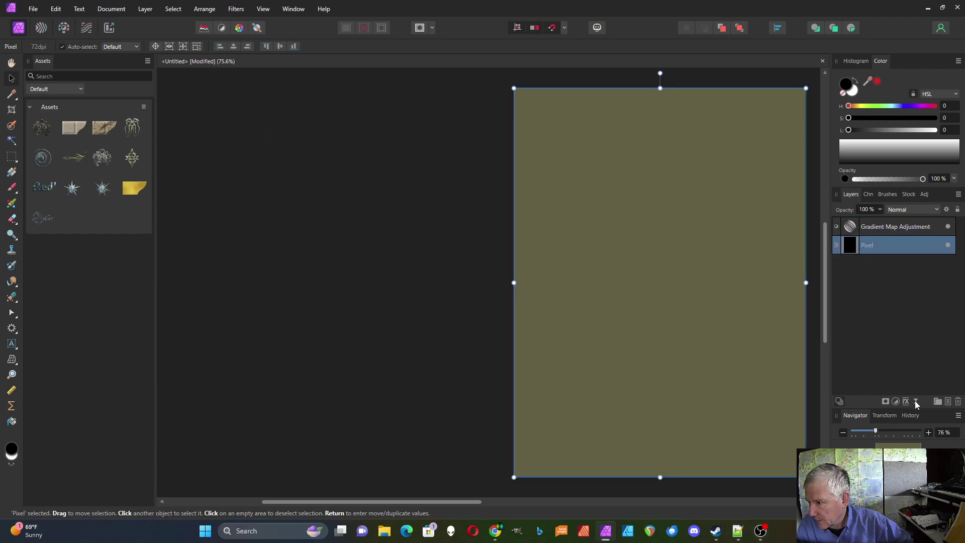
click(915, 401)
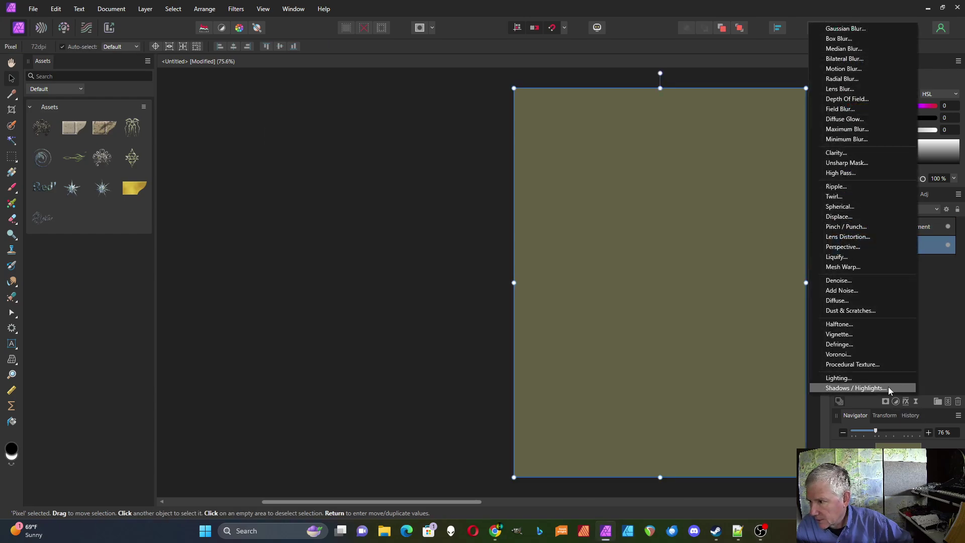
click(871, 364)
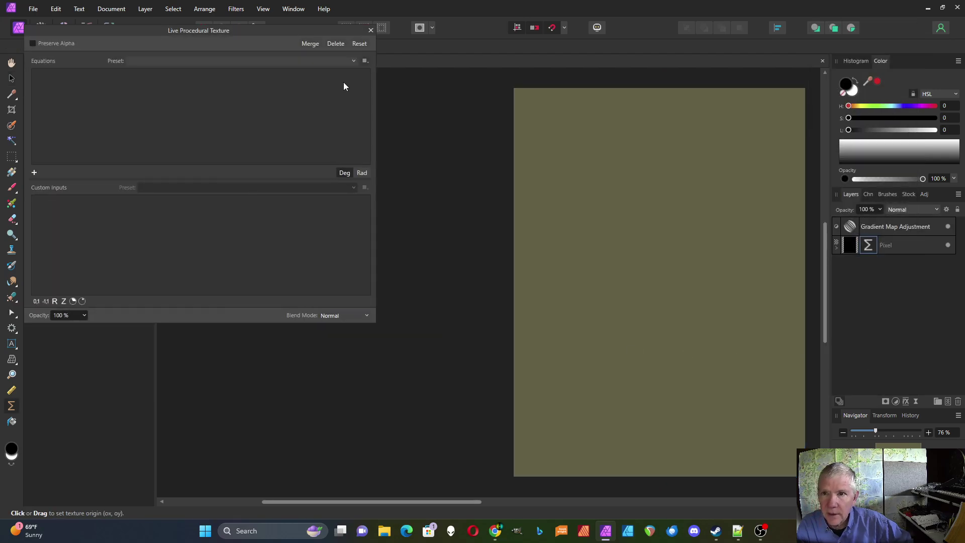
click(353, 60)
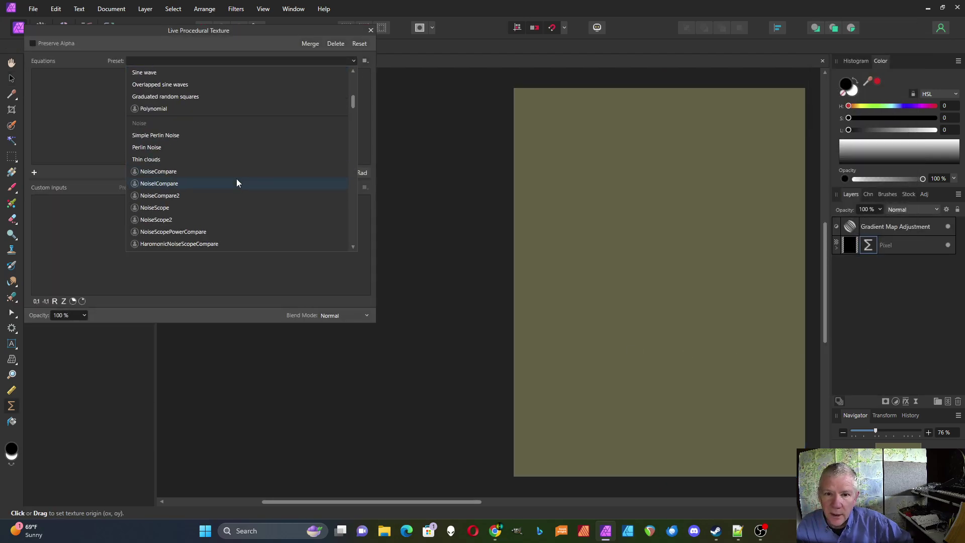
scroll(232, 190, down, 6)
click(222, 201)
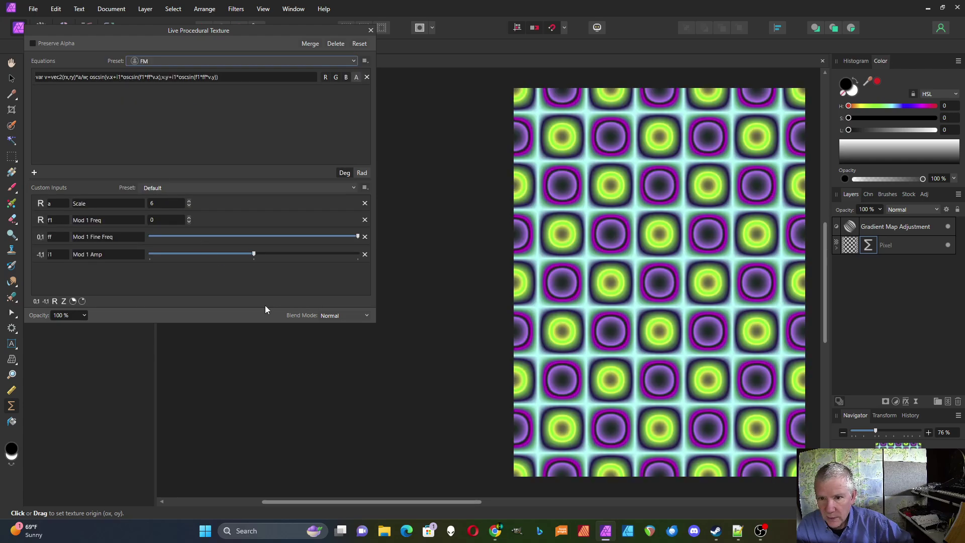
Set Scale to 7 and Mod 1 Freq to 1, raise Mod 1 Amp to its maximum and lower Mod 1 Fine Freq to about 0.5
click(189, 200)
click(189, 200)
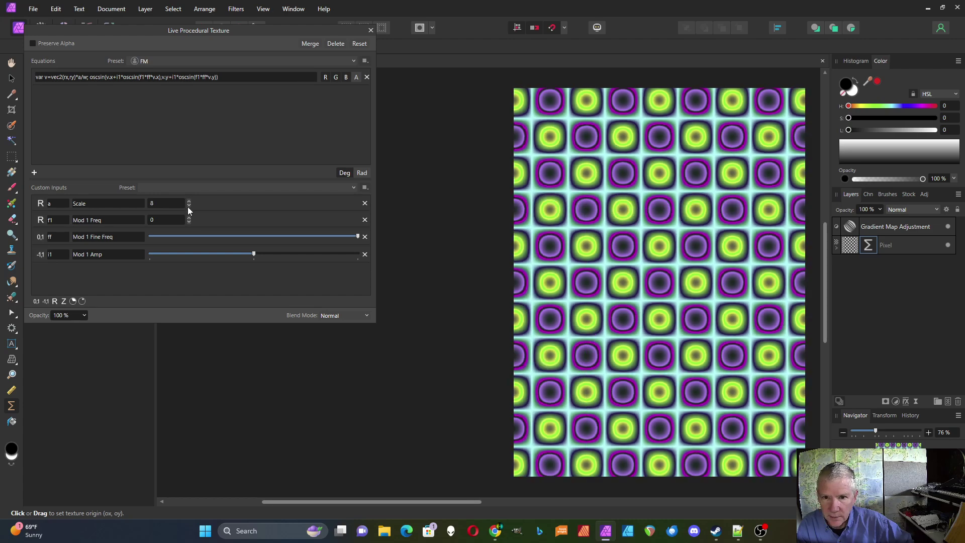
click(188, 207)
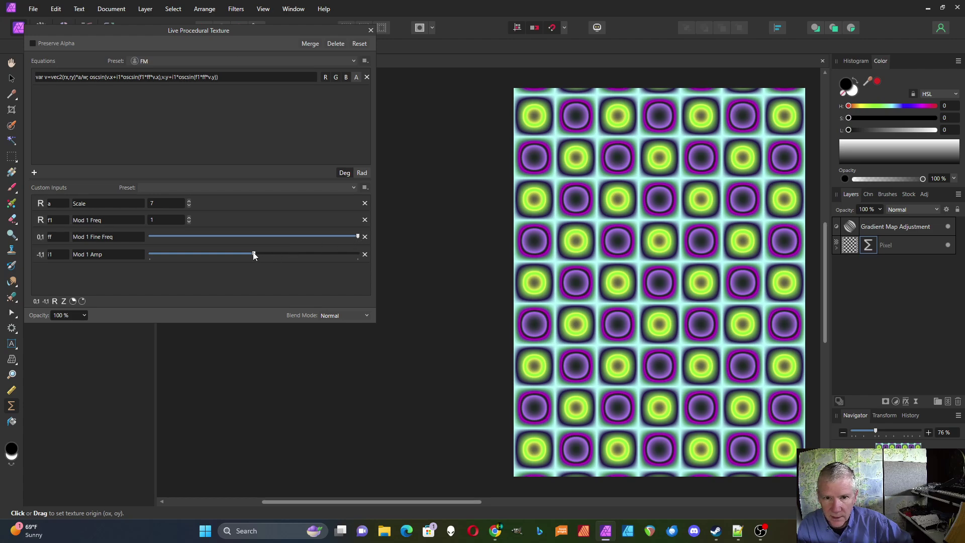
drag(254, 256, 194, 261)
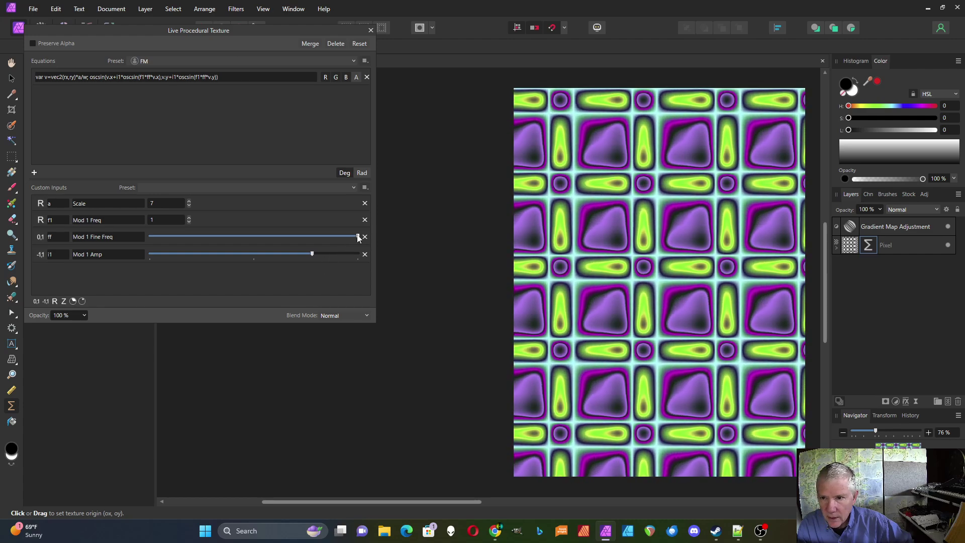
drag(309, 254, 165, 238)
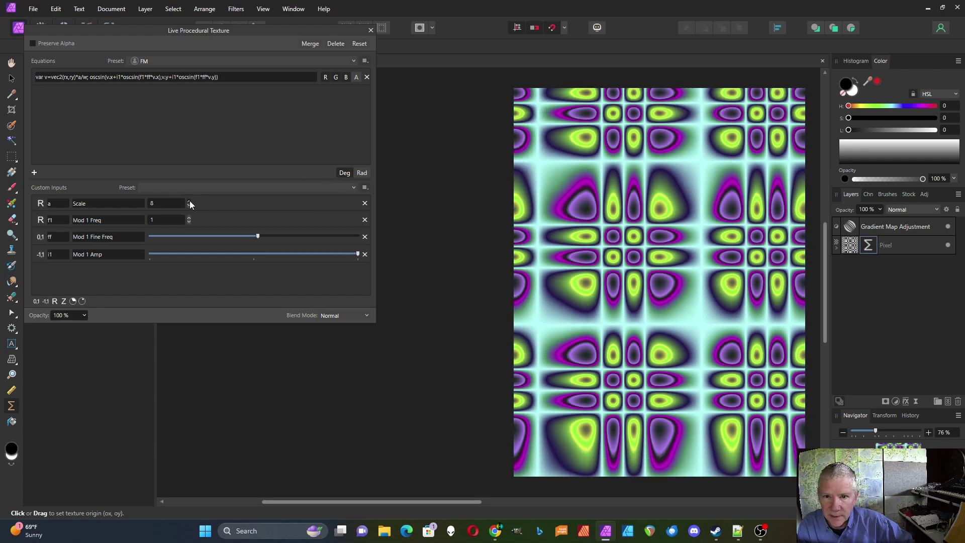
Set Scale to 23 and sweep Mod 1 Fine Freq upward and back to about 0.6
click(189, 201)
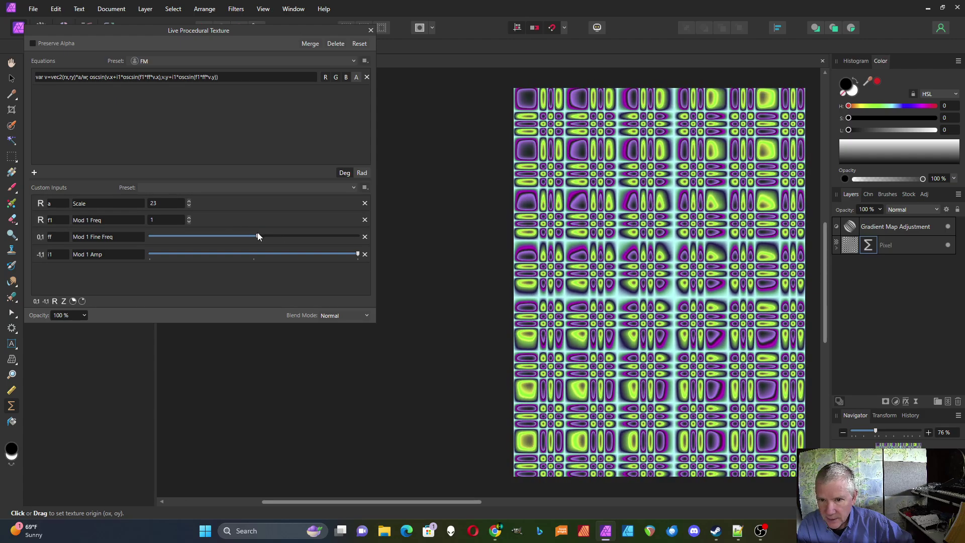
drag(259, 237, 287, 239)
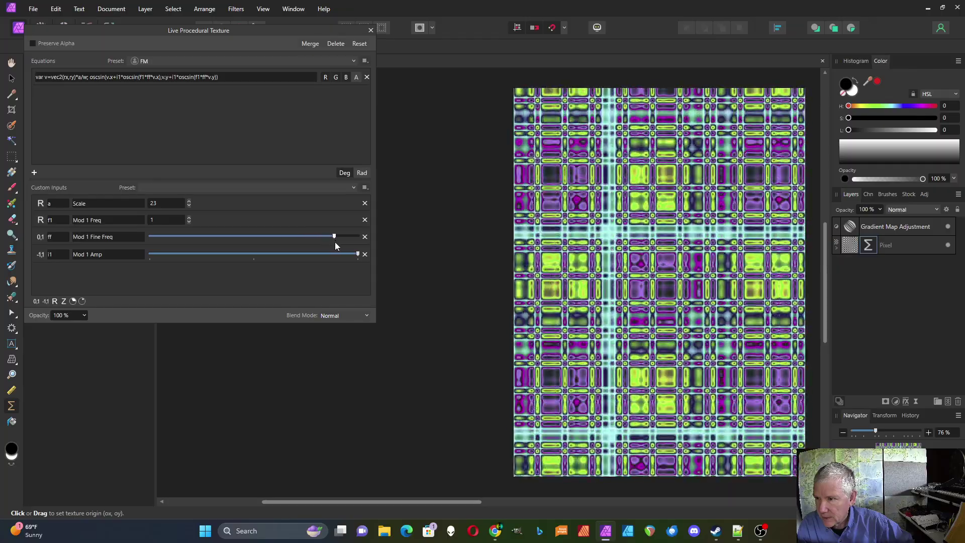
drag(351, 242, 266, 240)
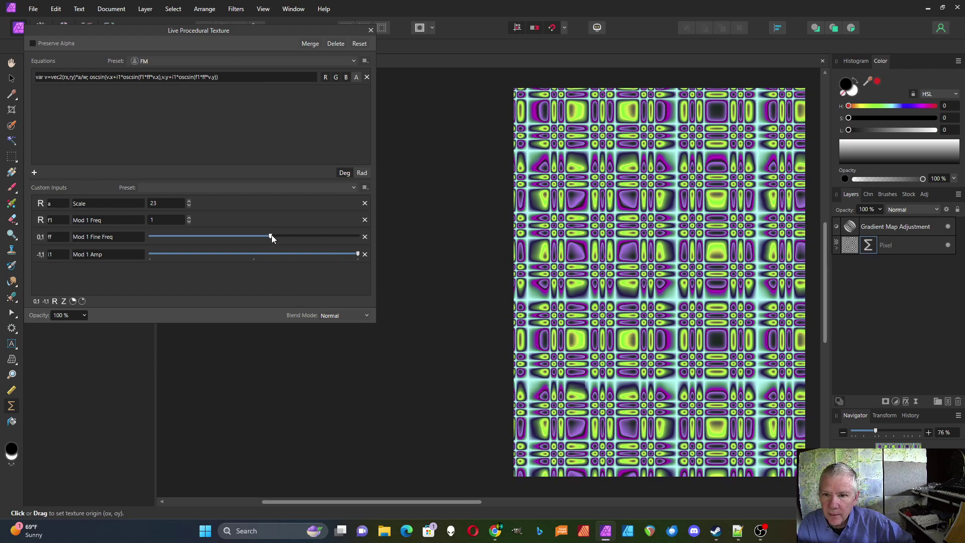
Set Mod 1 Freq to 2, bring Mod 1 Fine Freq to zero and up to about 0.56, and reduce Scale to 4
drag(271, 234, 136, 247)
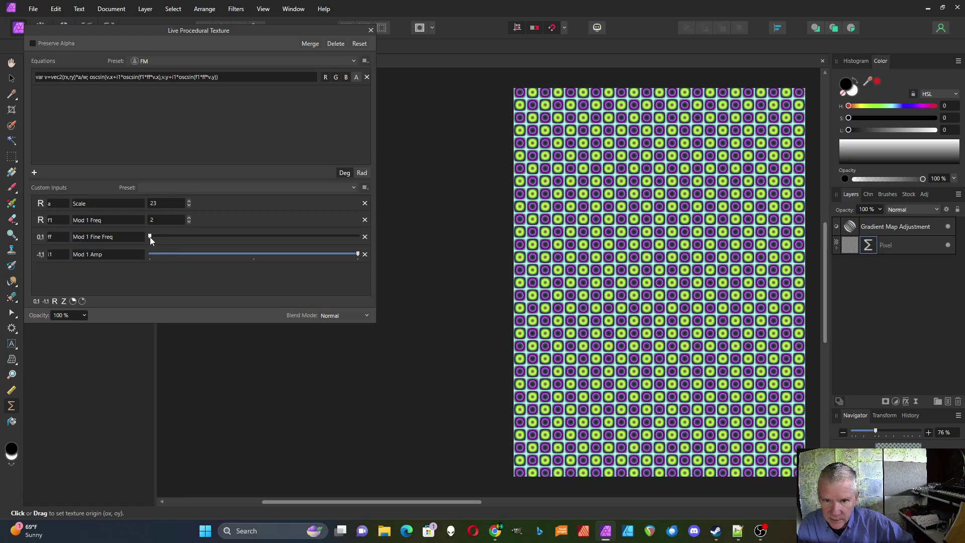
drag(150, 237, 267, 248)
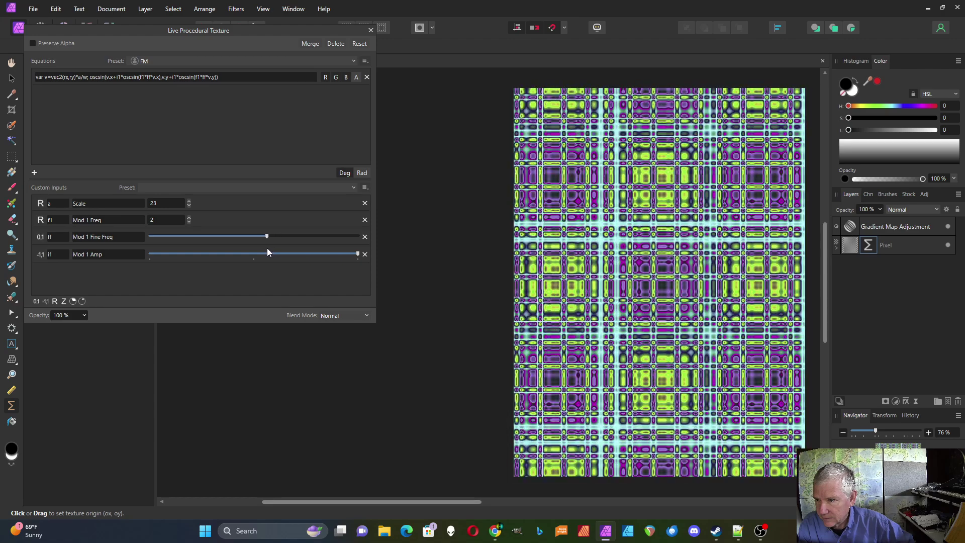
click(189, 204)
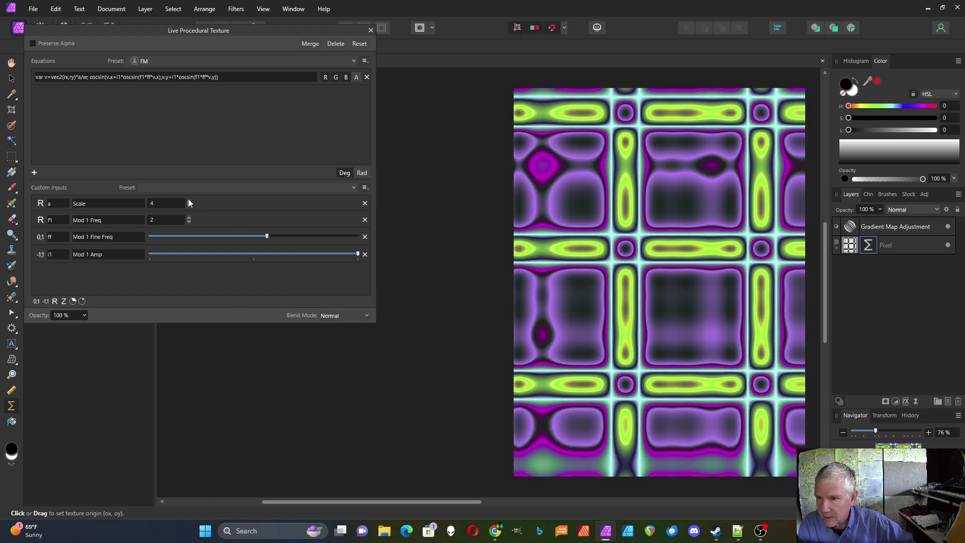
Set Scale to 6 and sweep Mod 1 Fine Freq down and back up to about 0.66
click(189, 200)
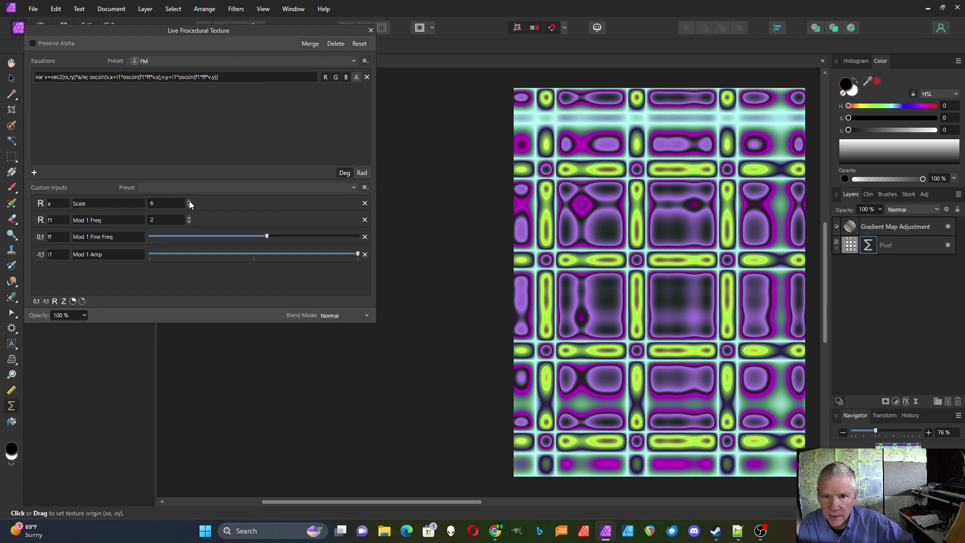
drag(267, 237, 174, 239)
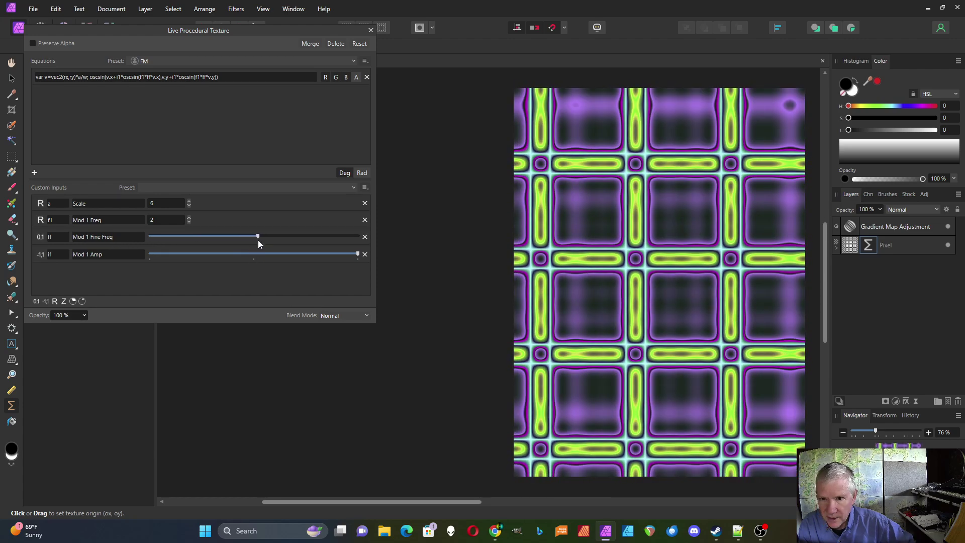
drag(259, 244, 289, 240)
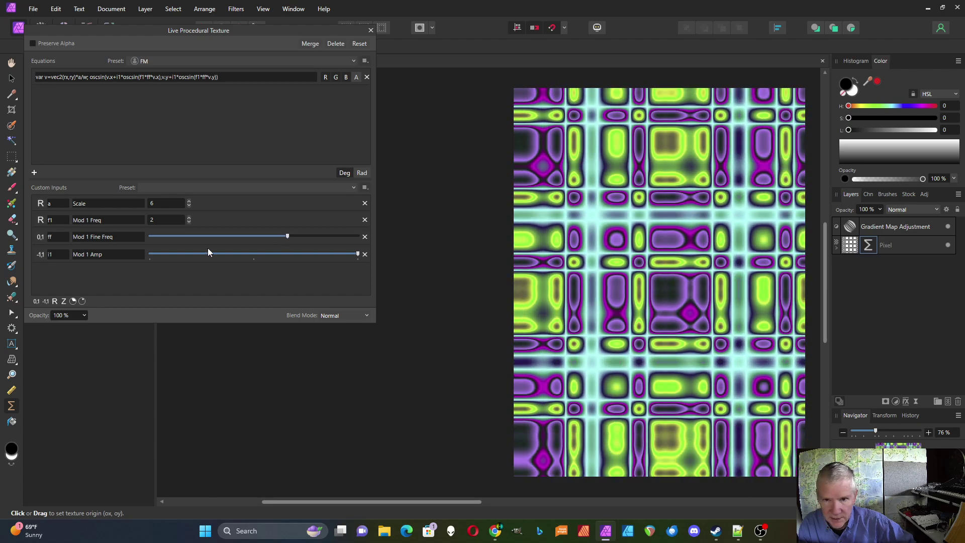
Raise Mod 1 Freq to 5, sweep Mod 1 Fine Freq back to about 0.66, and lower Mod 1 Amp to about -0.8
click(189, 218)
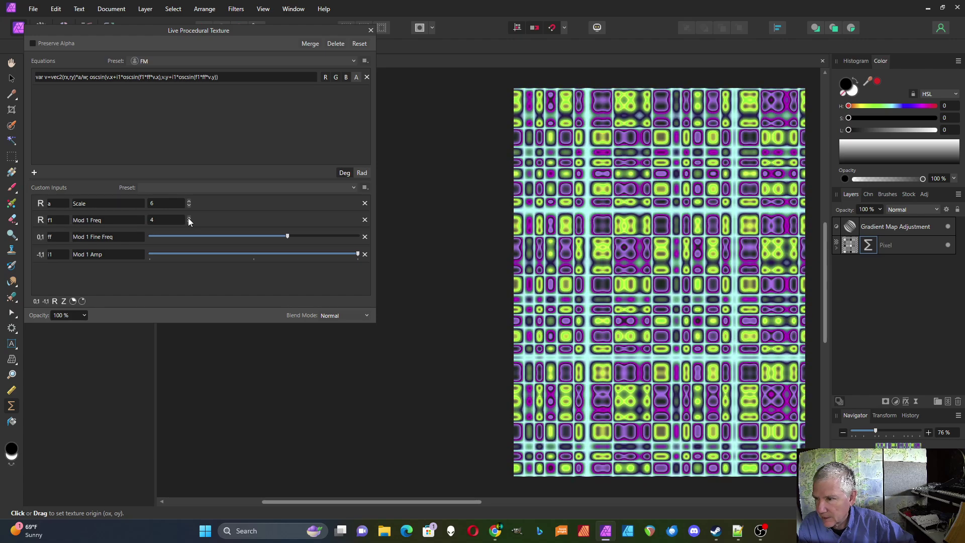
click(189, 218)
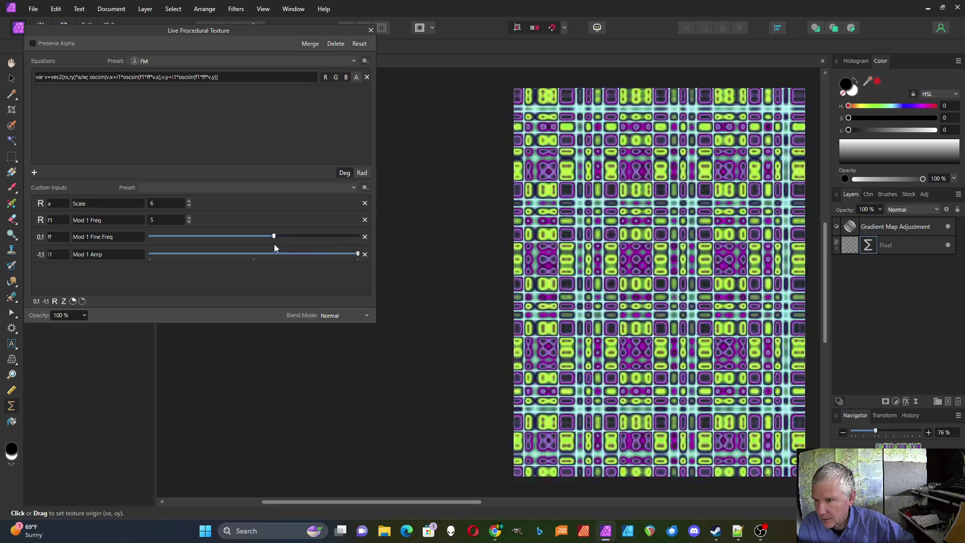
drag(214, 237, 287, 247)
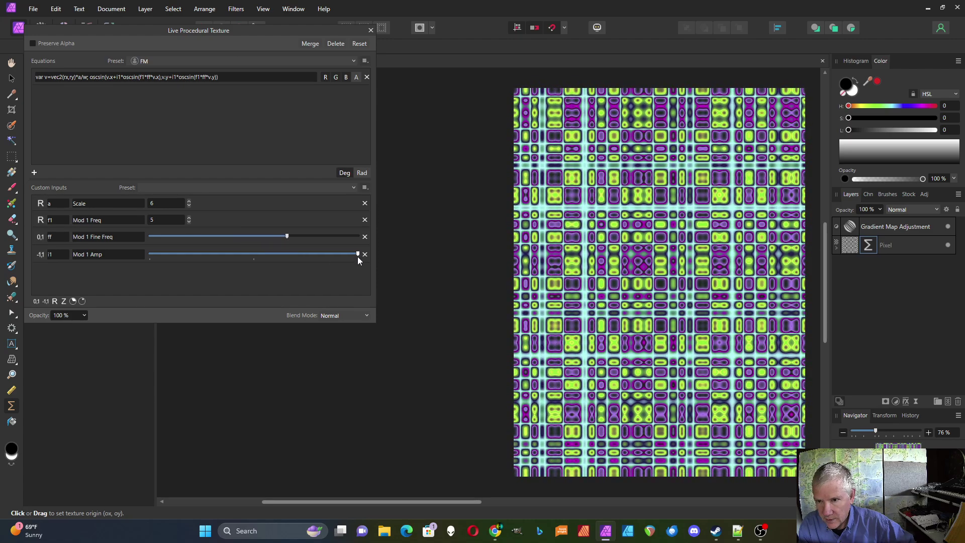
drag(358, 255, 223, 250)
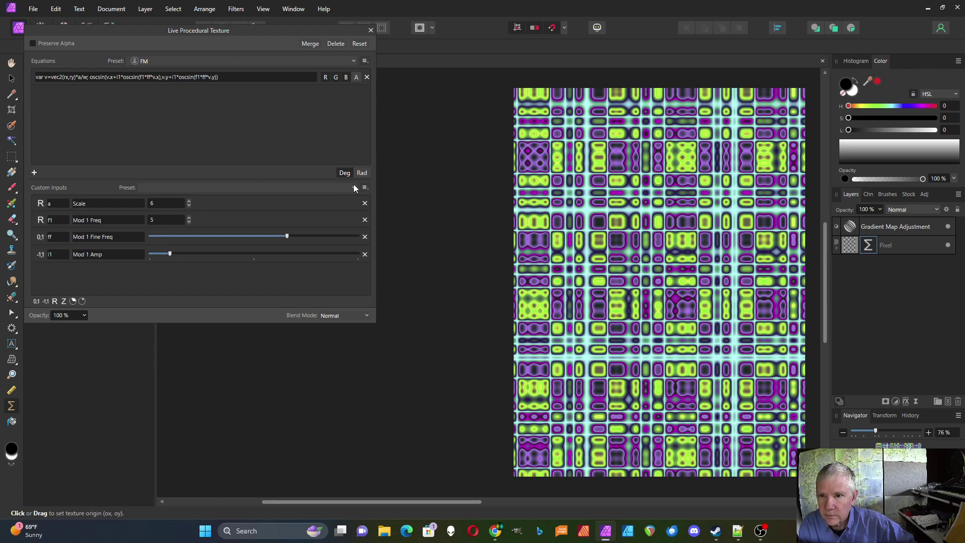
Set Scale to 12, raise Mod 1 Amp to its maximum and reduce Mod 1 Fine Freq to about 0.13
click(191, 185)
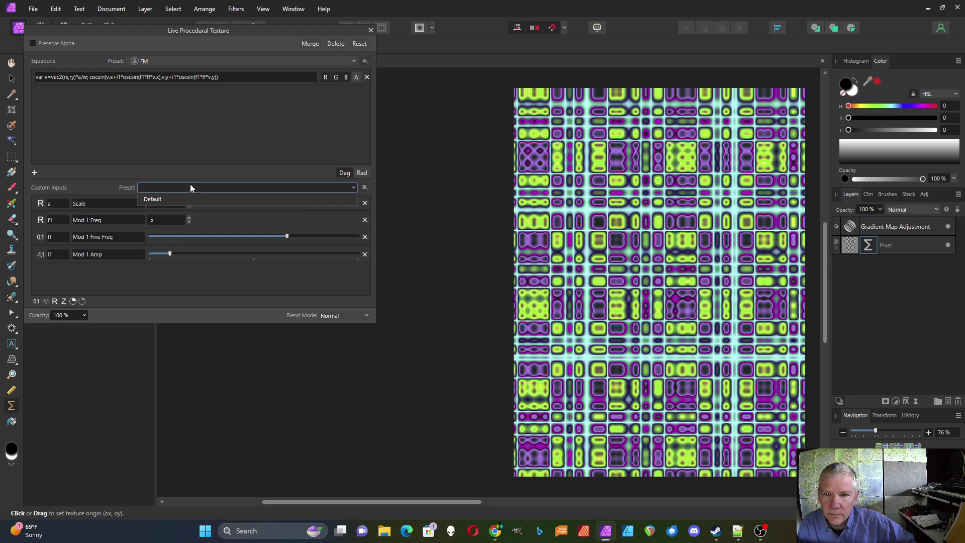
click(119, 189)
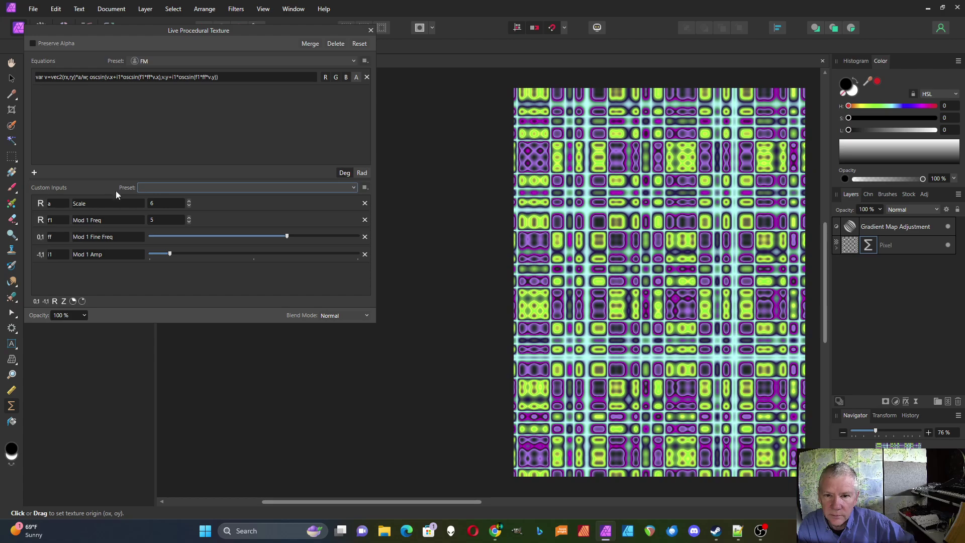
click(189, 201)
click(189, 201)
click(189, 201)
click(189, 201)
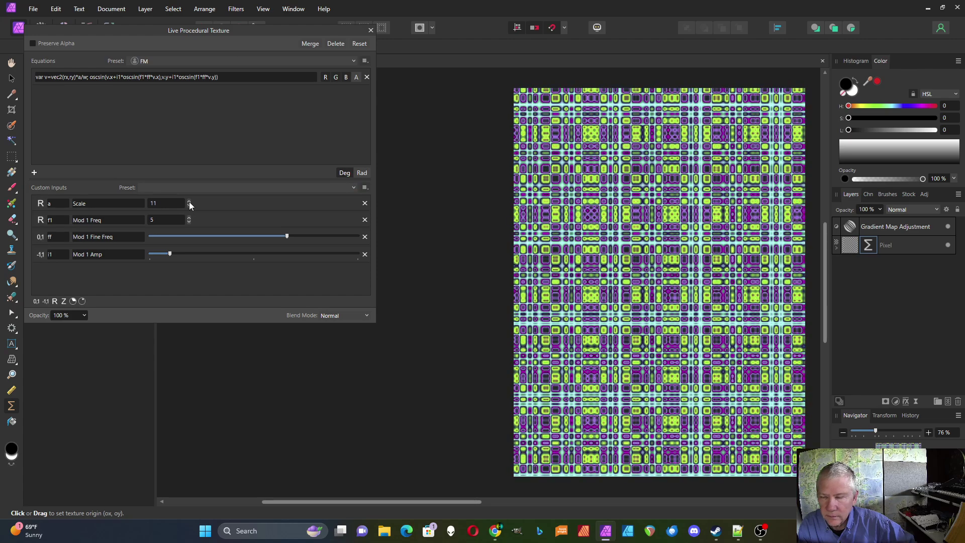
click(189, 201)
drag(170, 255, 254, 260)
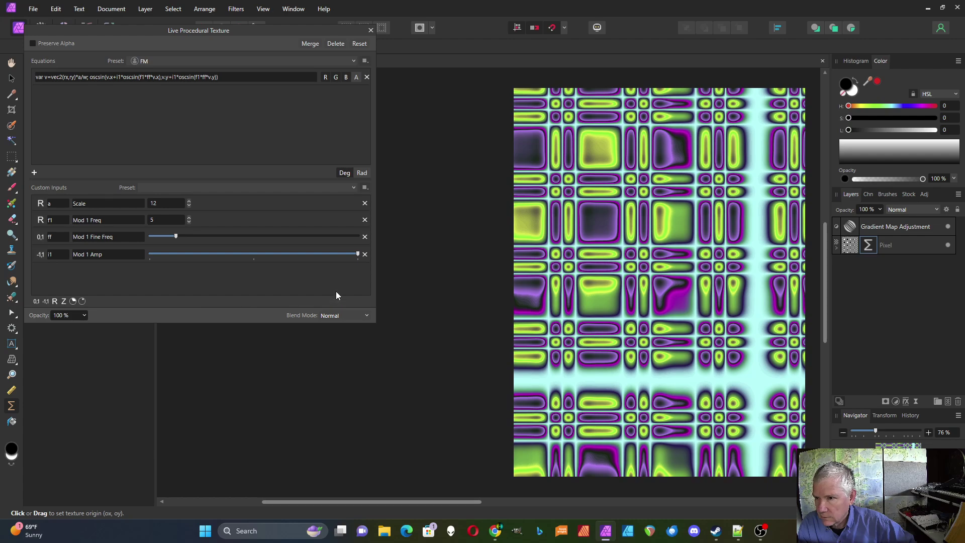